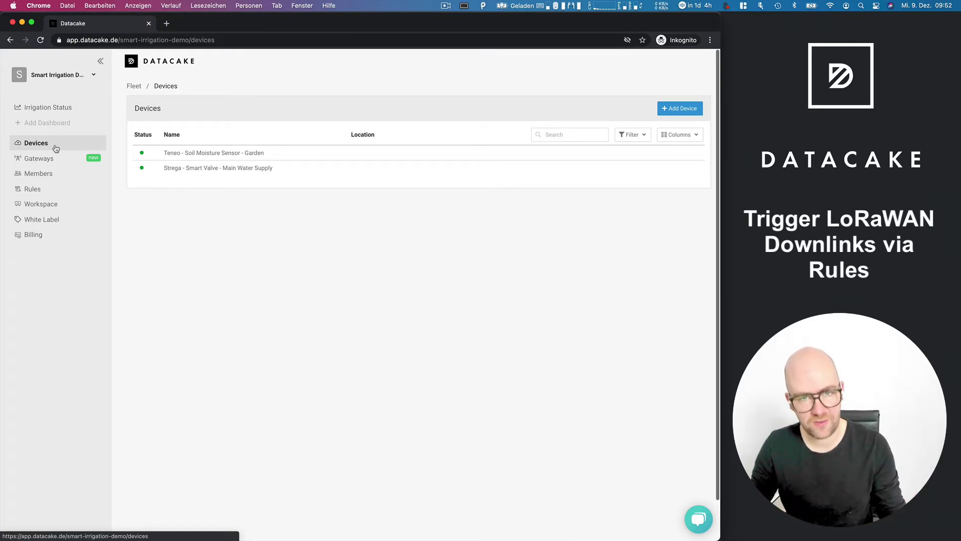
Step: Review the Teneo soil sensor and Strega smart valve dashboards, checking the valve's supported downlinks
left_click(69, 77)
left_click(223, 286)
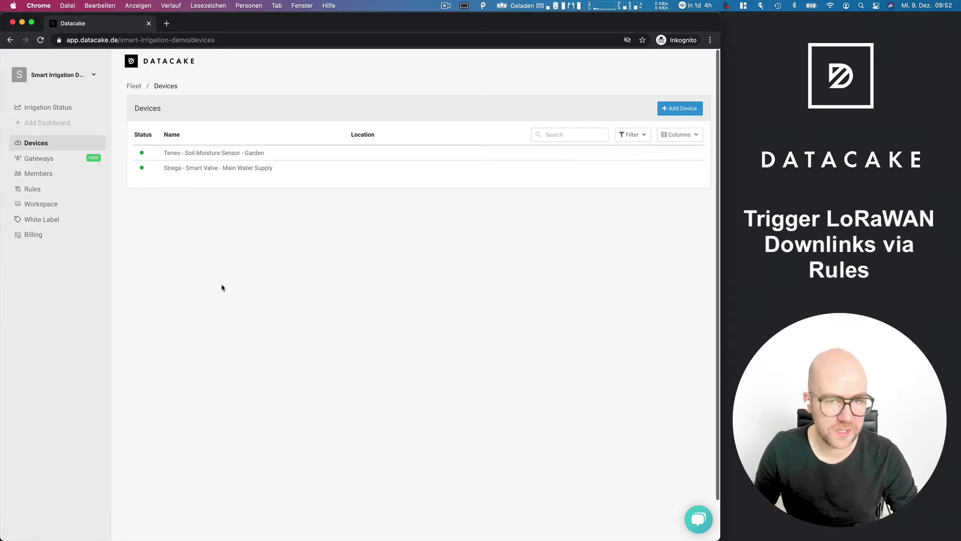
left_click(204, 156)
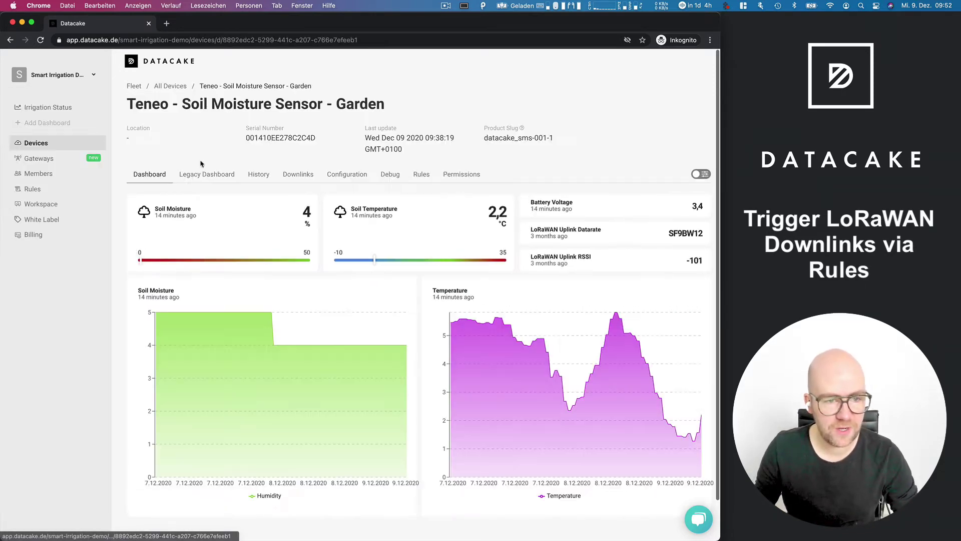
left_click(177, 87)
left_click(174, 170)
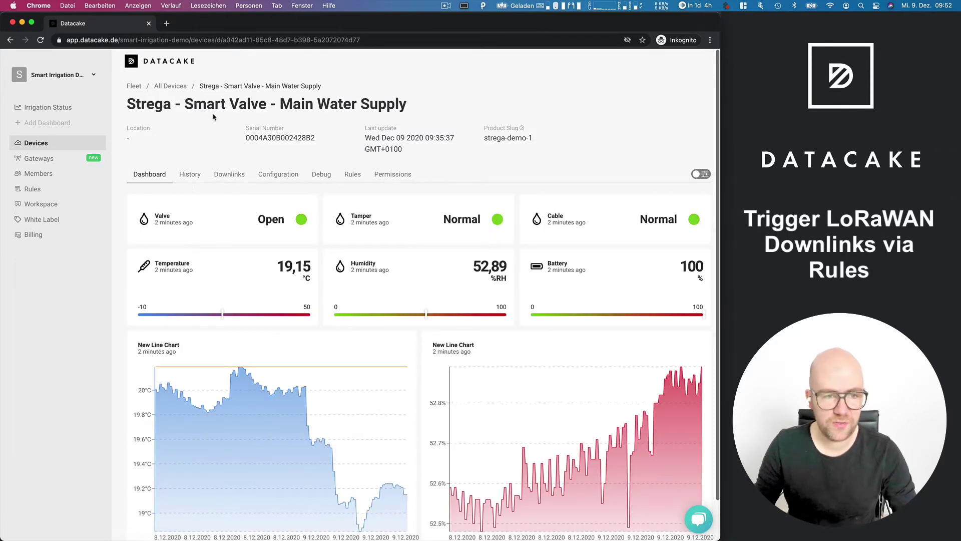
left_click(239, 179)
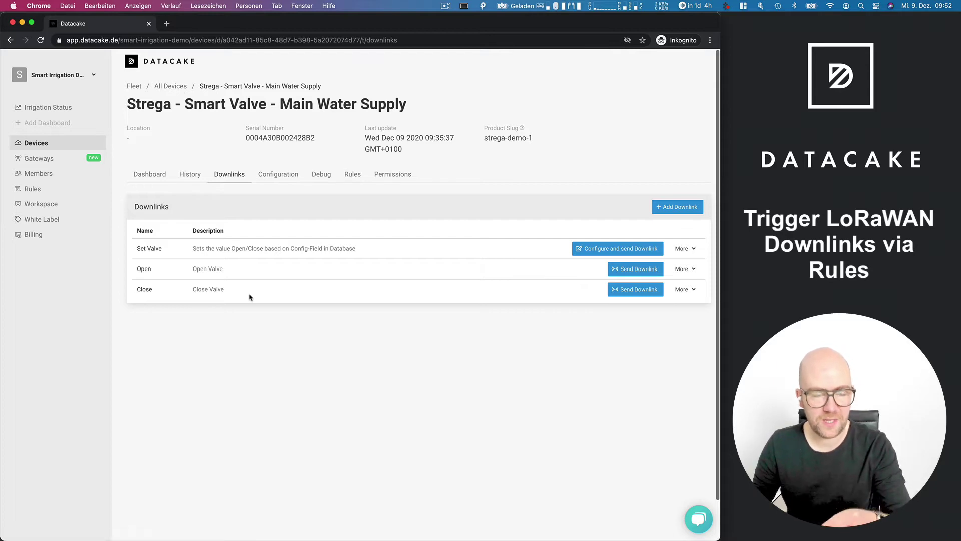
left_click(171, 88)
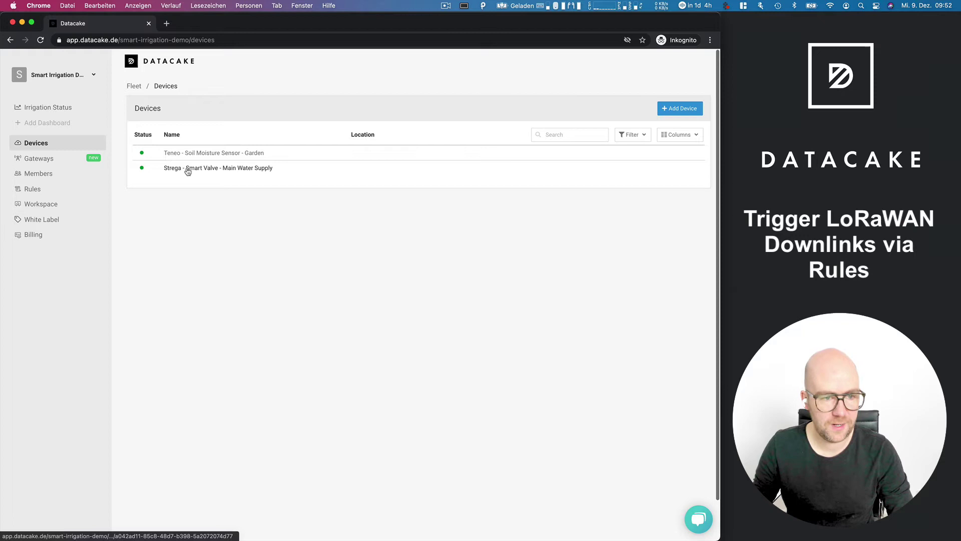
Step: Start a new rule with its condition based on the Teneo soil sensor's Humidity reading
left_click(30, 191)
left_click(676, 112)
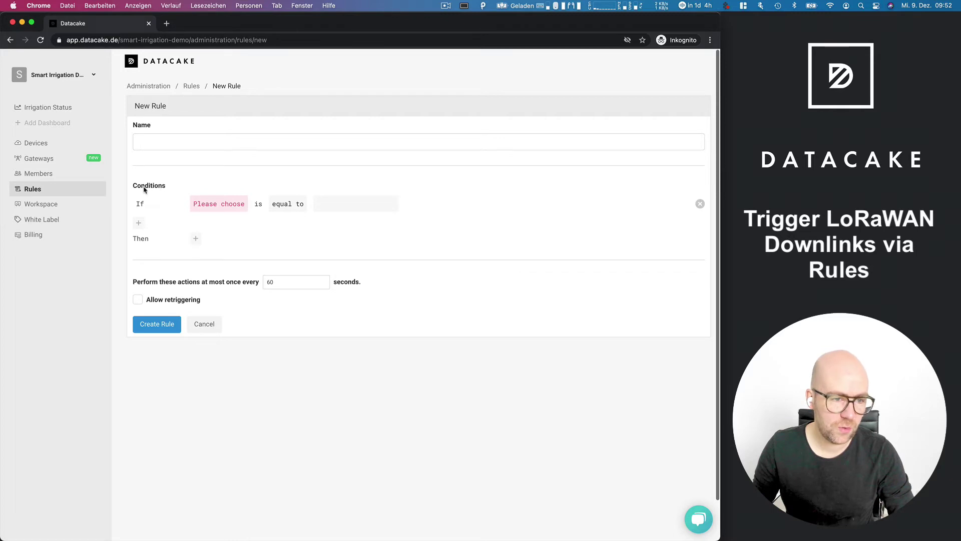
left_click(206, 204)
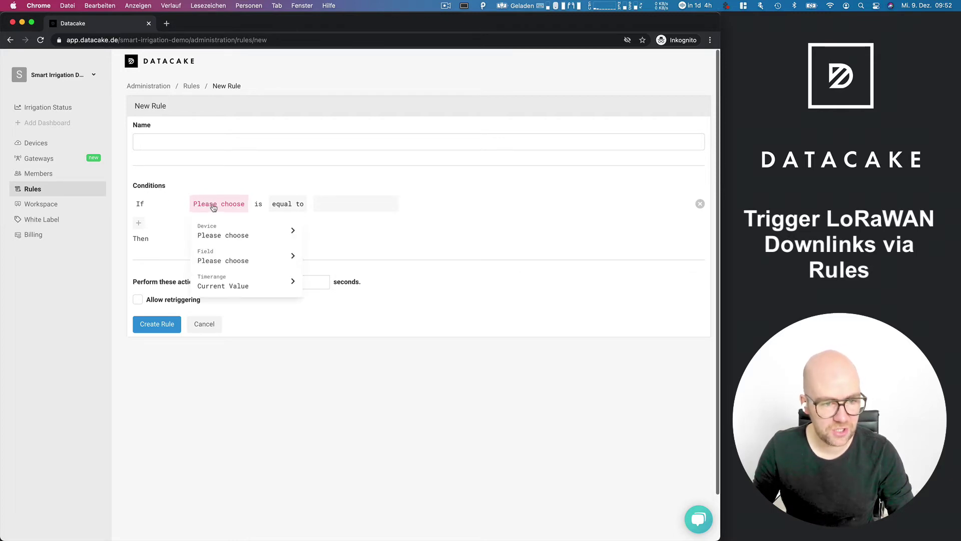
left_click(219, 234)
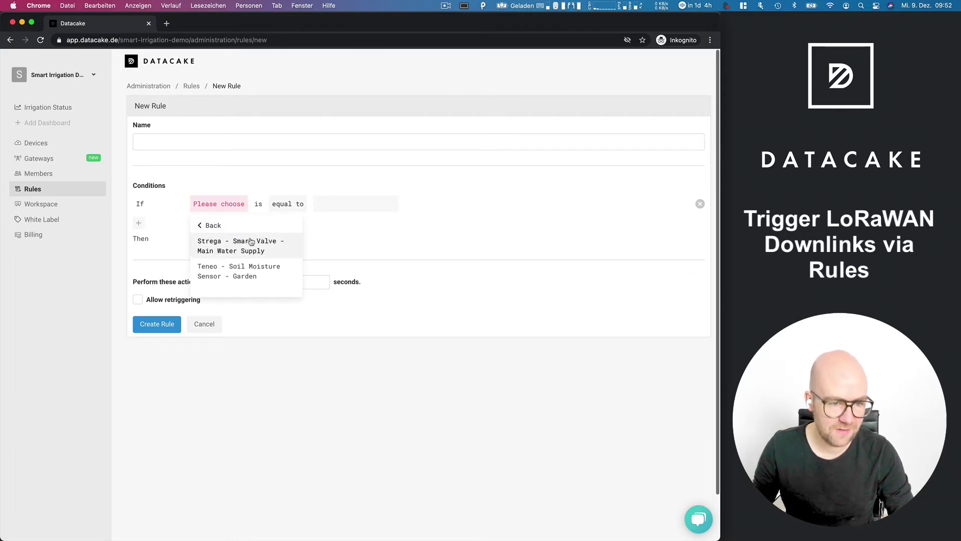
left_click(246, 275)
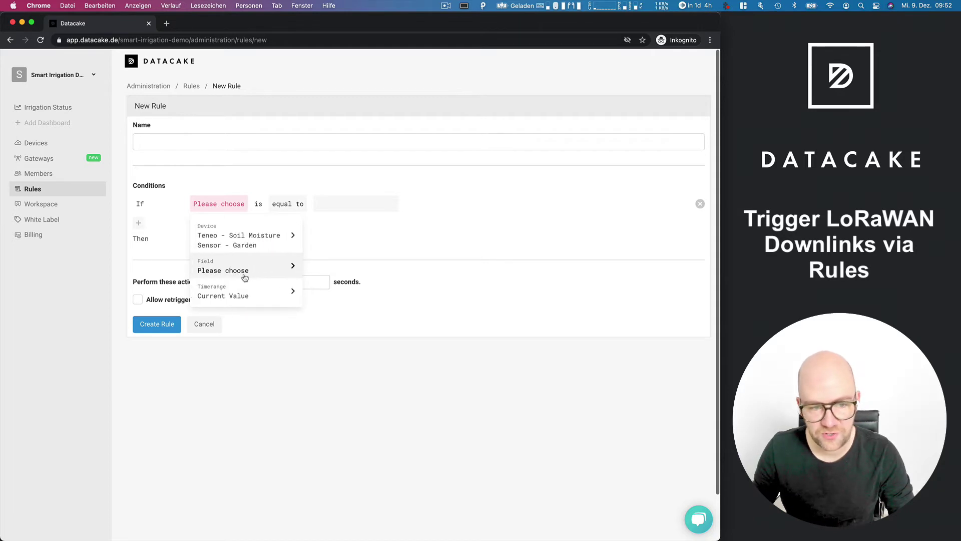
left_click(239, 272)
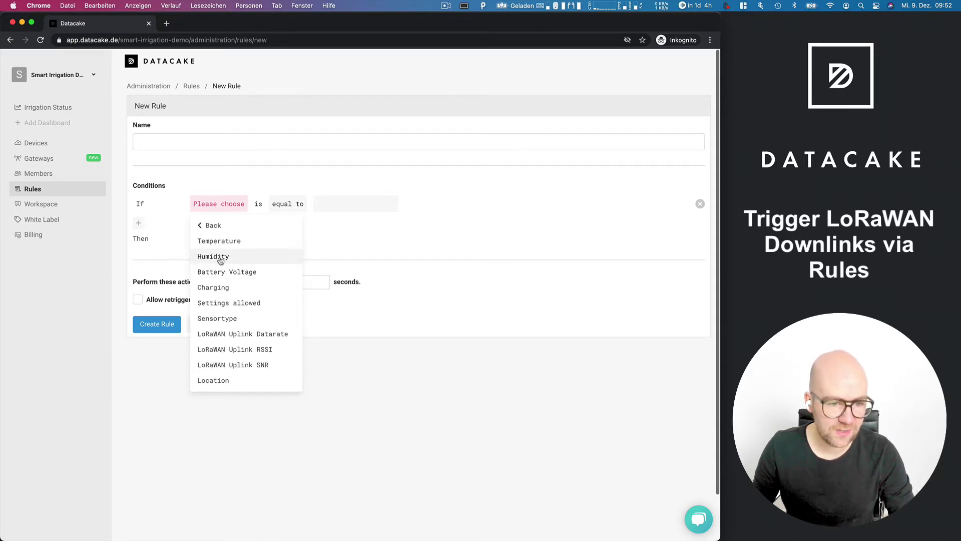
left_click(221, 258)
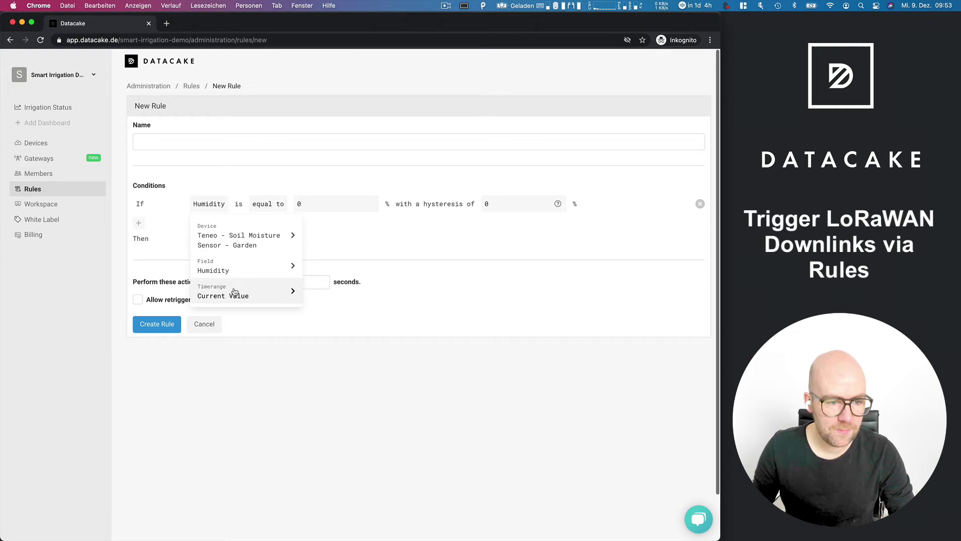
Step: Aggregate humidity as an Average over a time range starting 4 hours ago
left_click(248, 292)
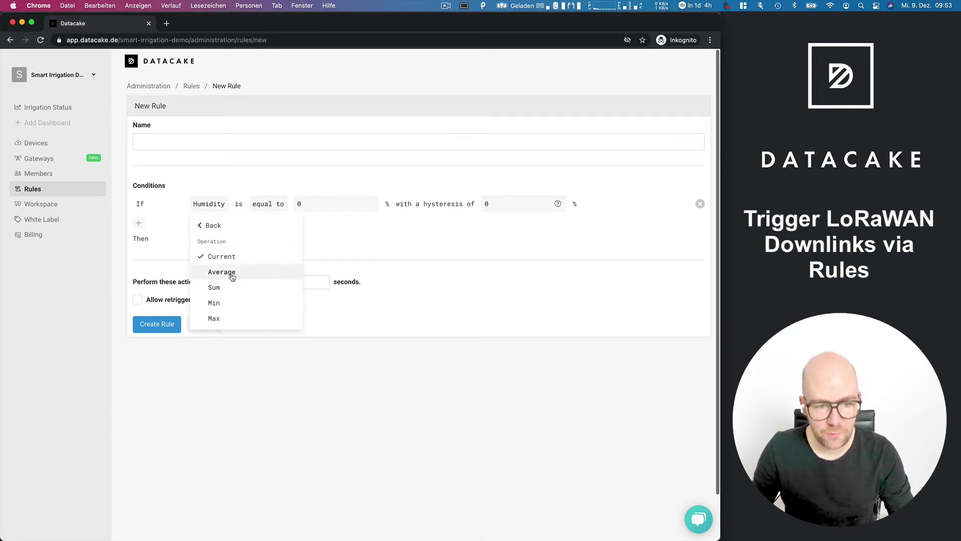
left_click(232, 277)
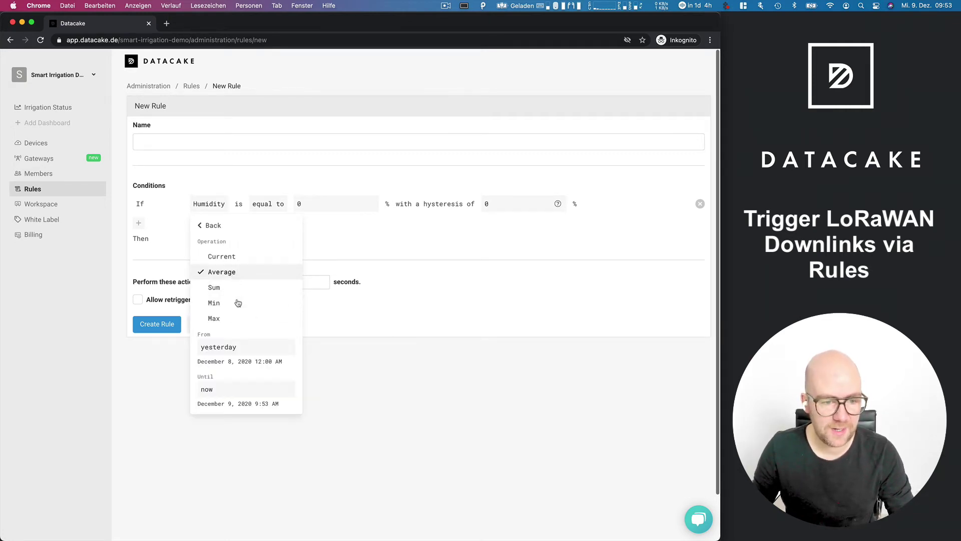
left_click(242, 345)
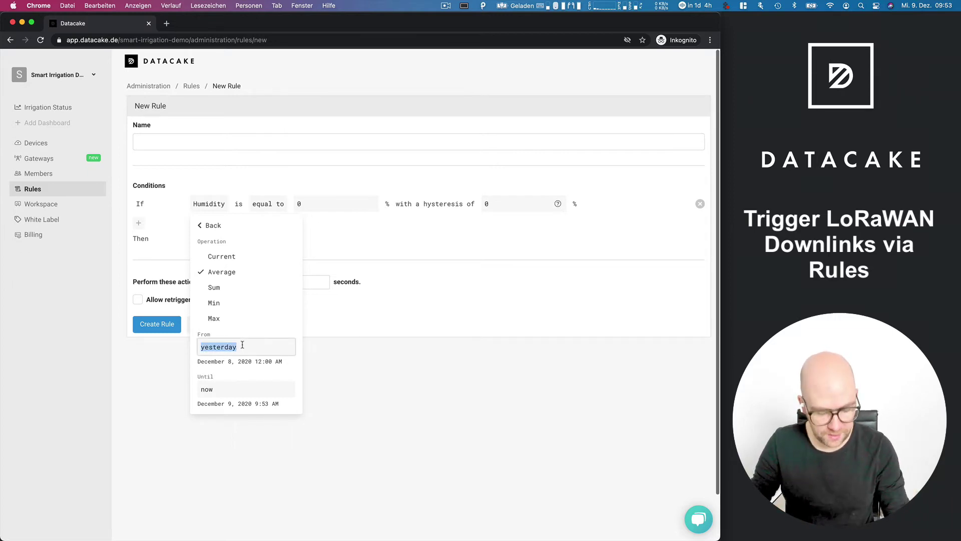
type("4 hour ")
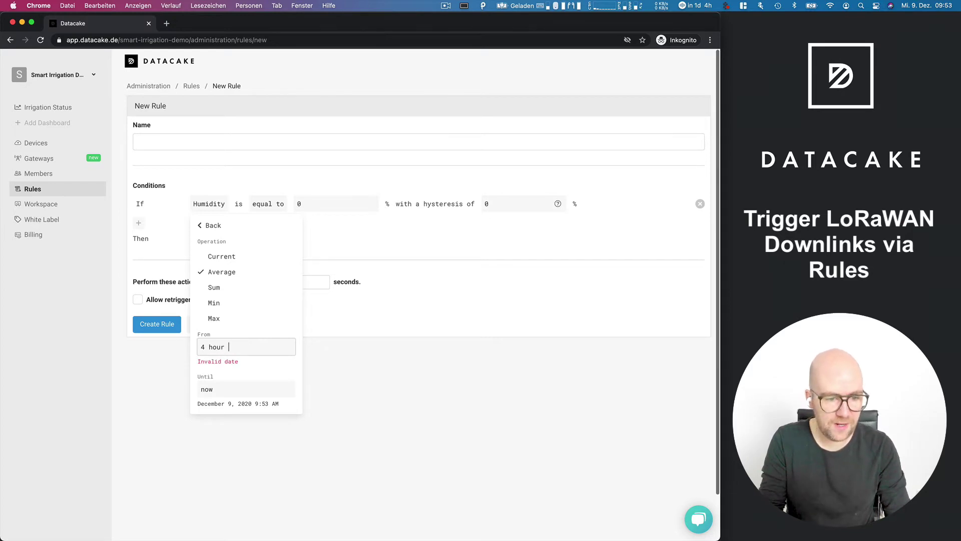
type("ago")
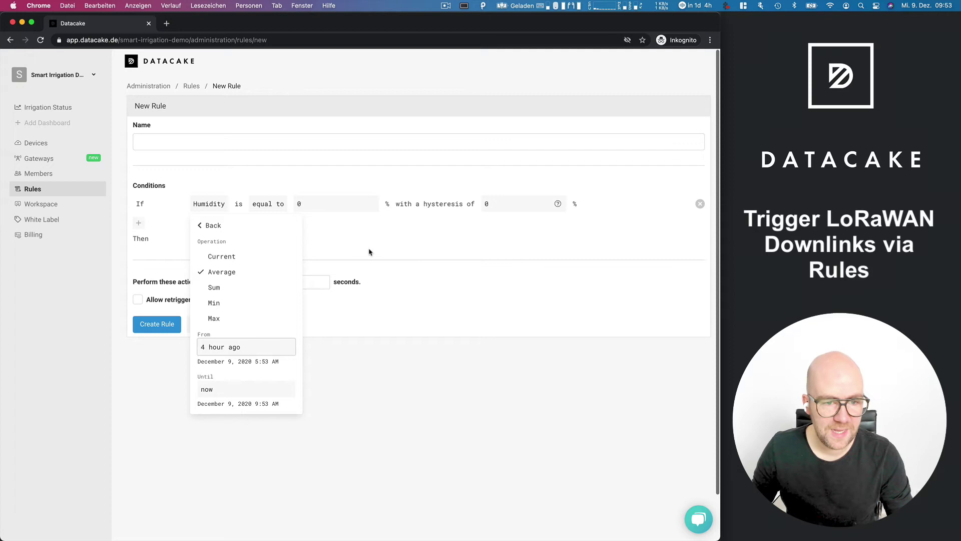
Step: Make the condition trigger when humidity is below 10 % with 2 % hysteresis
left_click(278, 209)
left_click(276, 224)
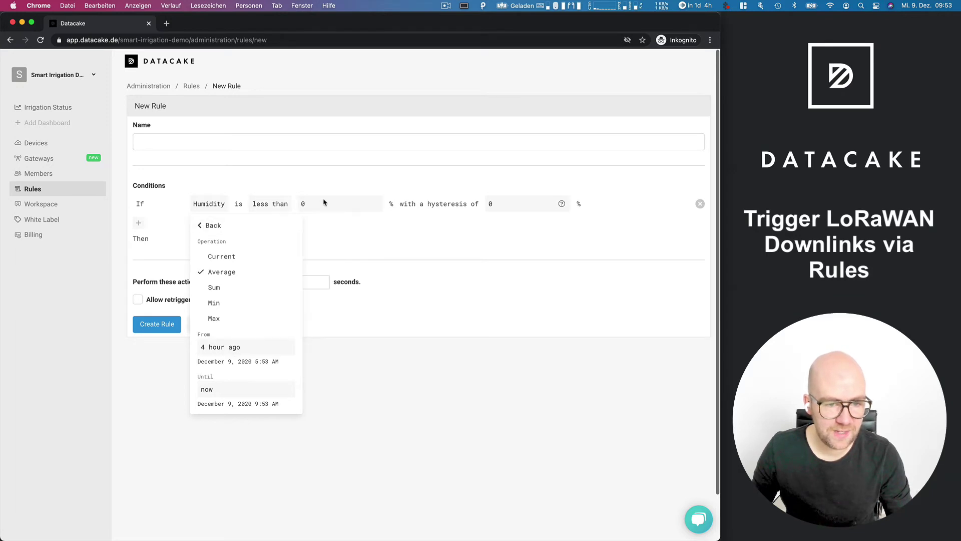
left_click(321, 203)
type("10")
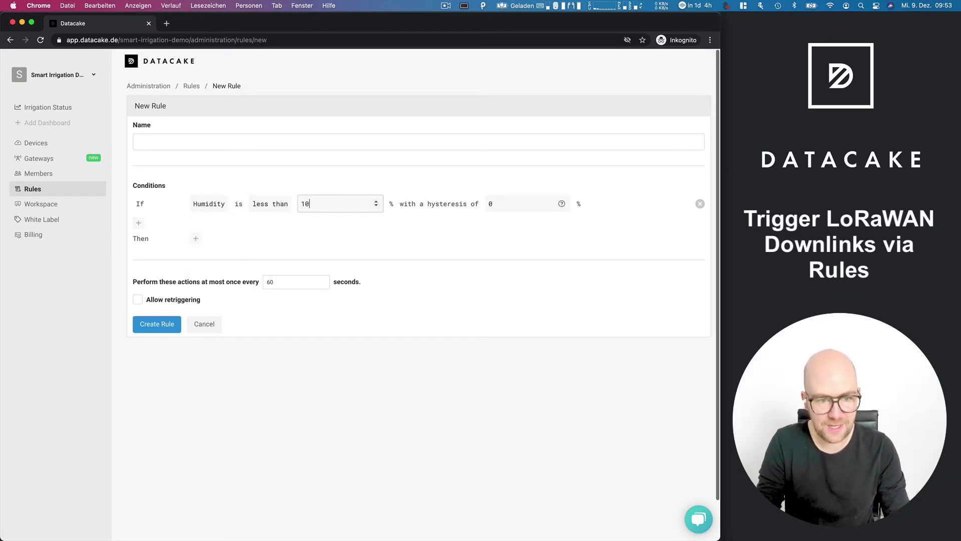
left_click(525, 203)
type("2")
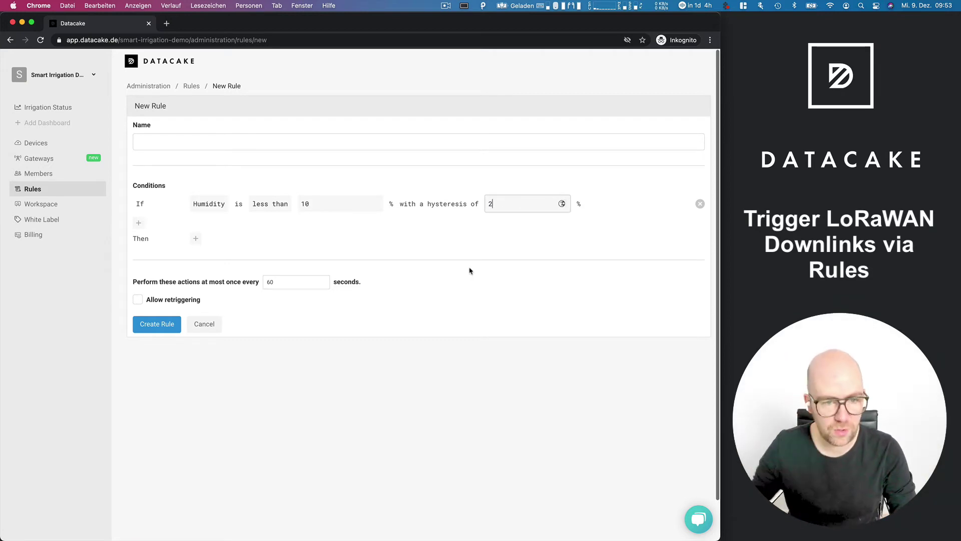
Step: Add a Send LoRa Downlink action targeting the Strega smart valve with the Open downlink
left_click(195, 239)
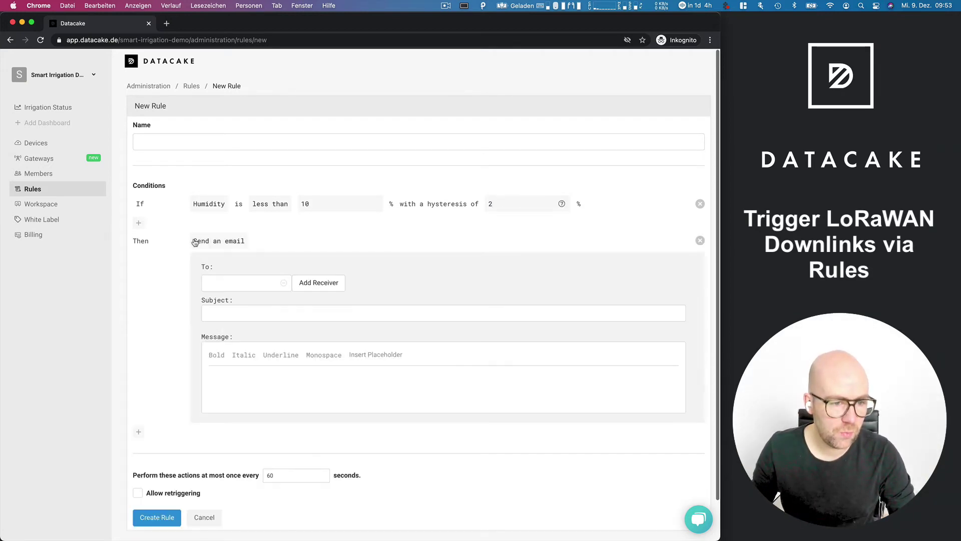
left_click(206, 243)
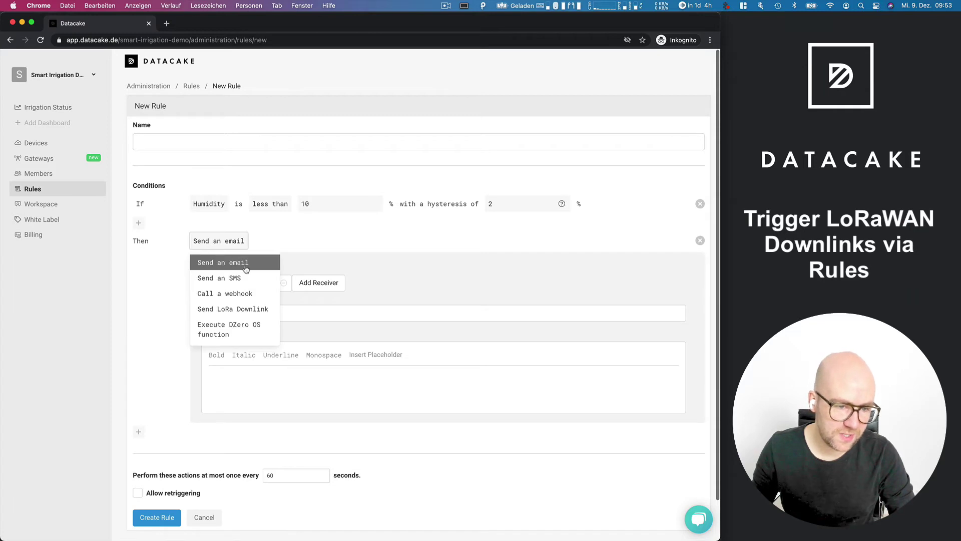
left_click(246, 311)
left_click(262, 281)
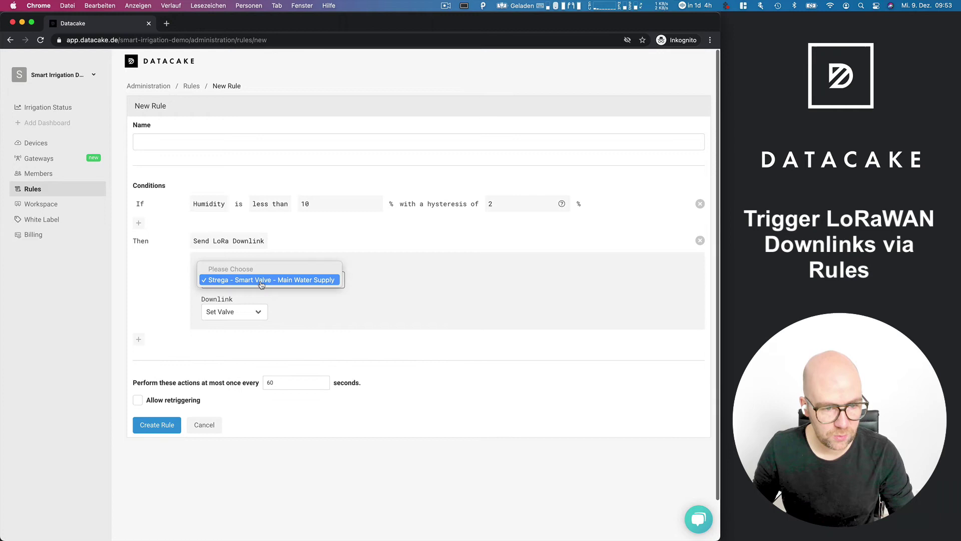
left_click(255, 282)
left_click(229, 312)
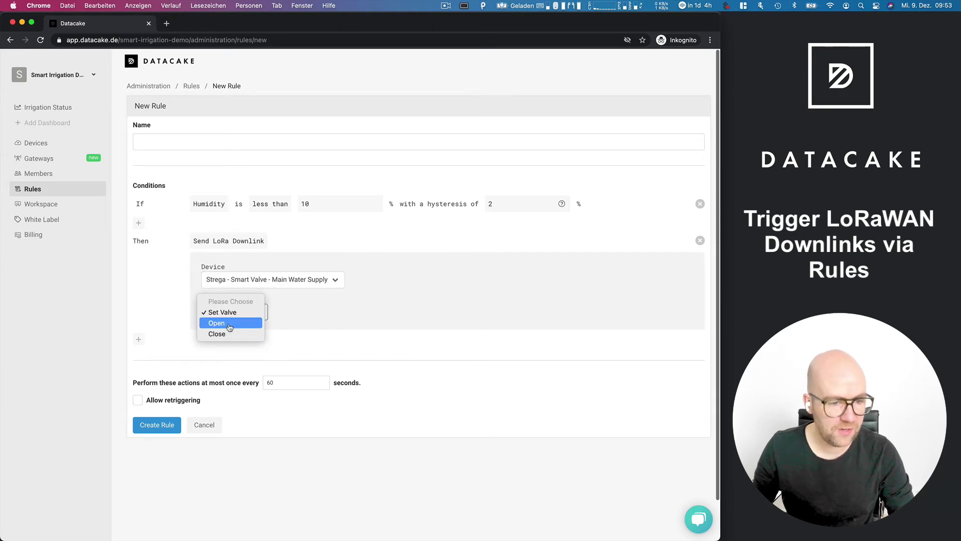
left_click(229, 324)
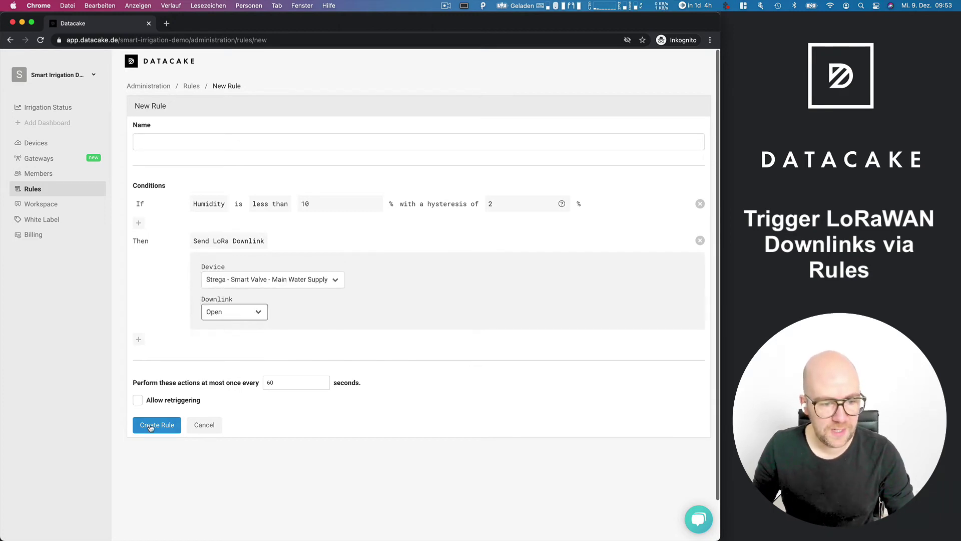
Step: Name the rule 'Irrigation Control' and create it
left_click(183, 142)
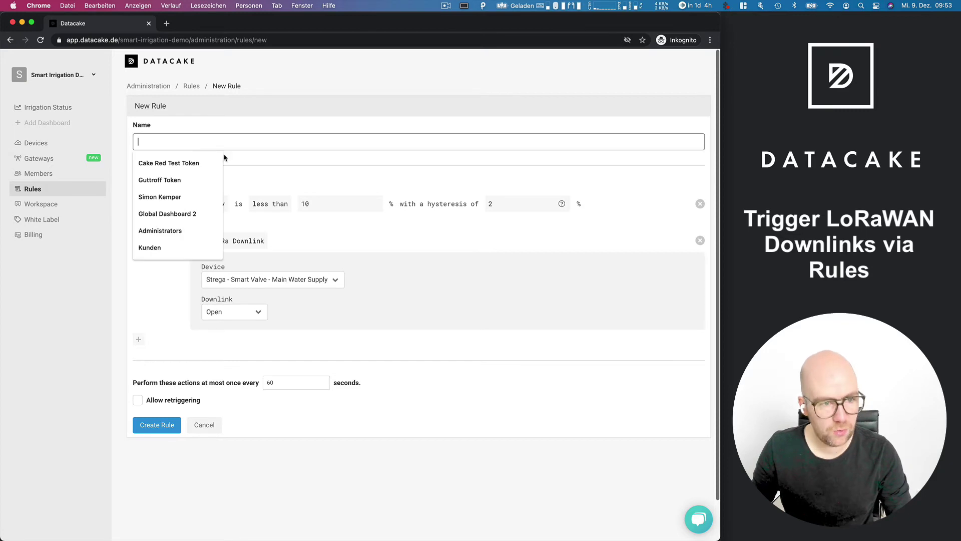
type("Irrigation Control")
left_click(161, 426)
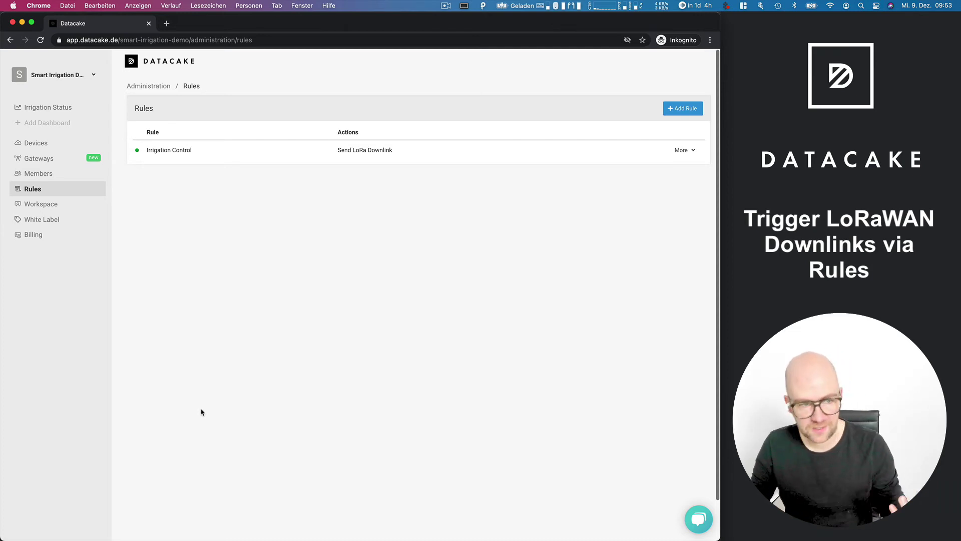
Step: Show the Irrigation Status dashboard, highlighting Humidity 4 % and Main Irrigation Open
left_click(50, 107)
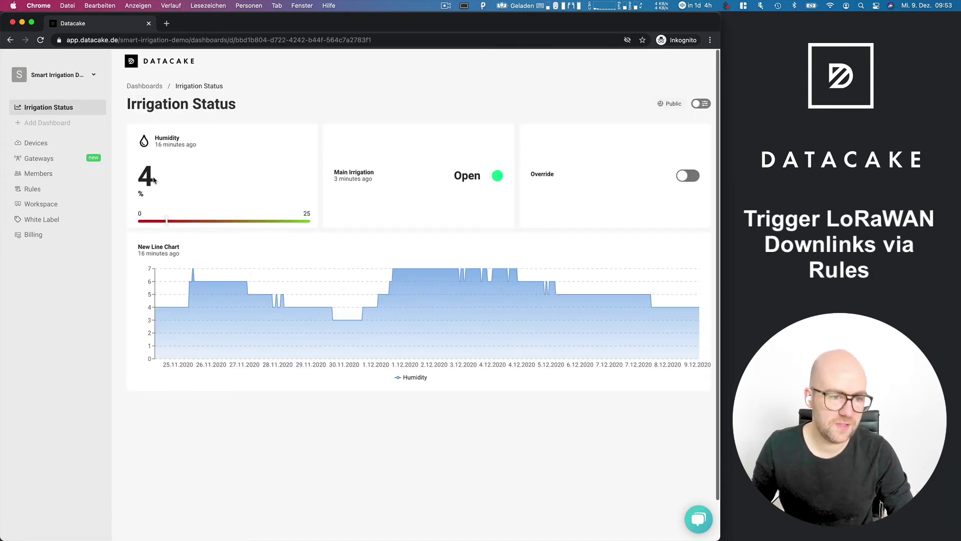
left_click_drag(162, 177, 141, 178)
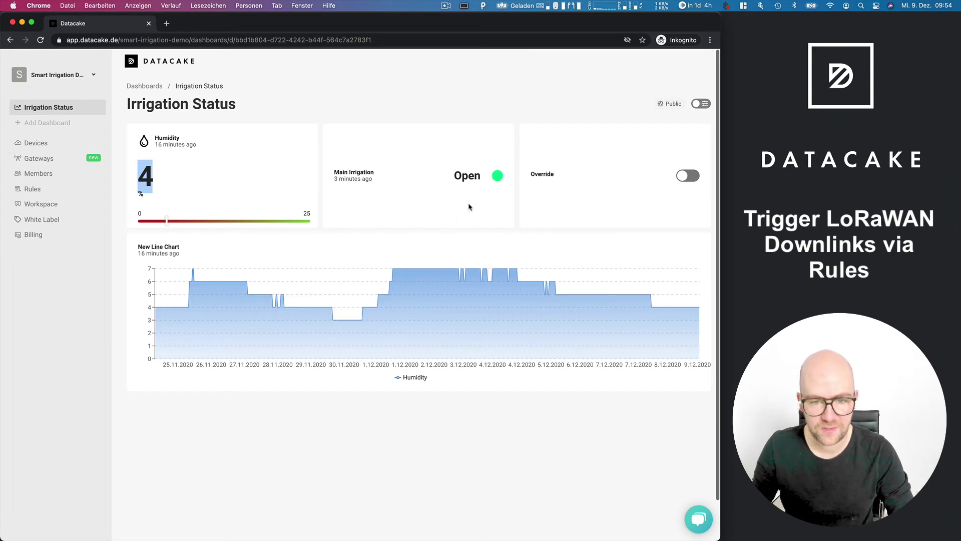
left_click(479, 178)
double_click(479, 179)
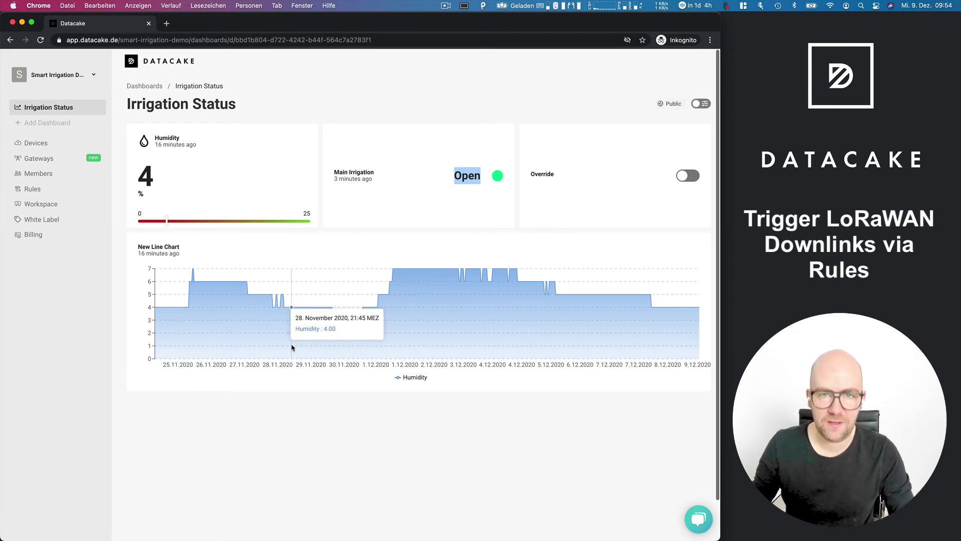
left_click(59, 190)
left_click(682, 151)
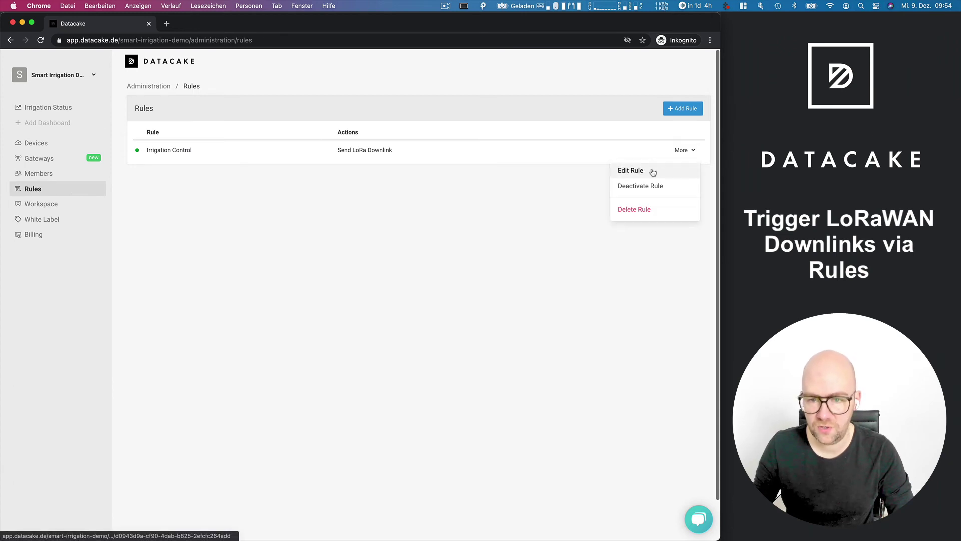
left_click(650, 171)
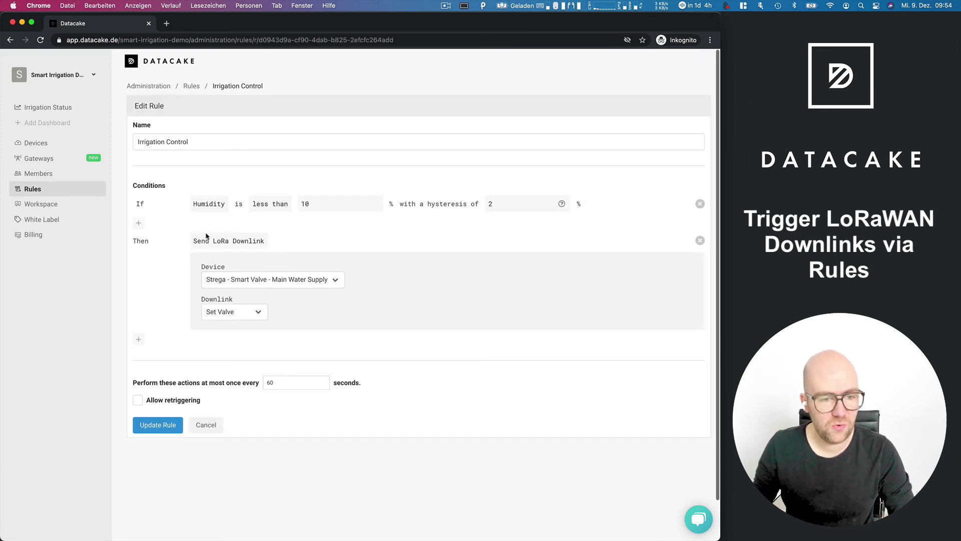
scroll(167, 326, "down", 2)
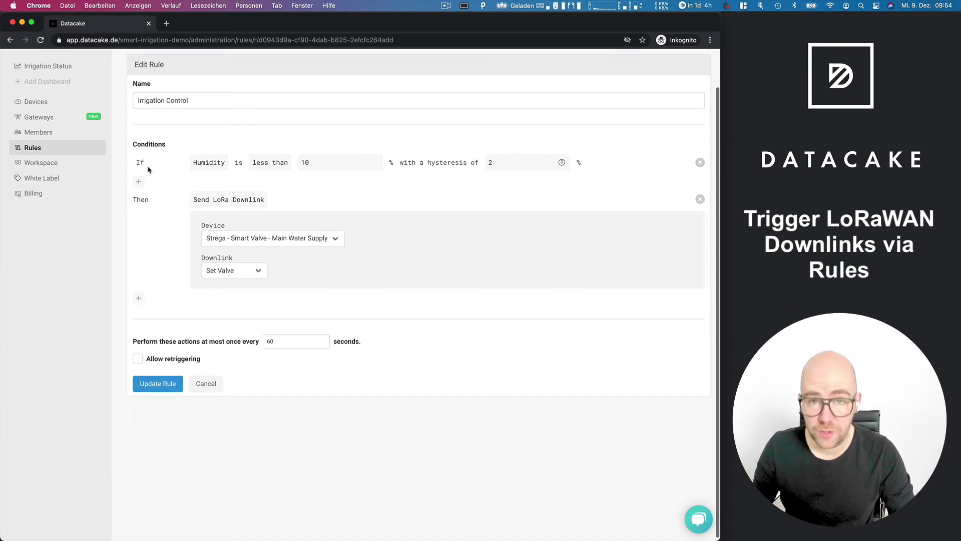
left_click(140, 299)
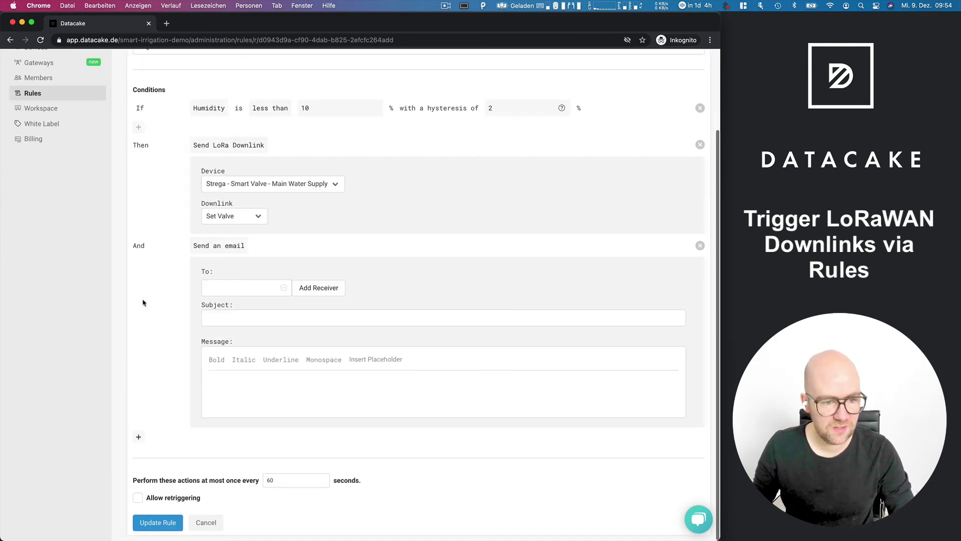
left_click(222, 245)
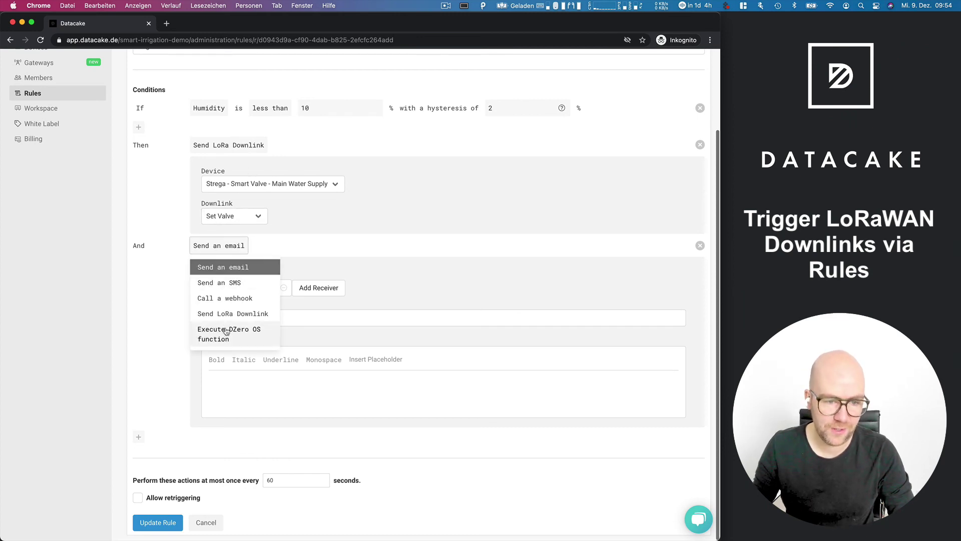
left_click(237, 314)
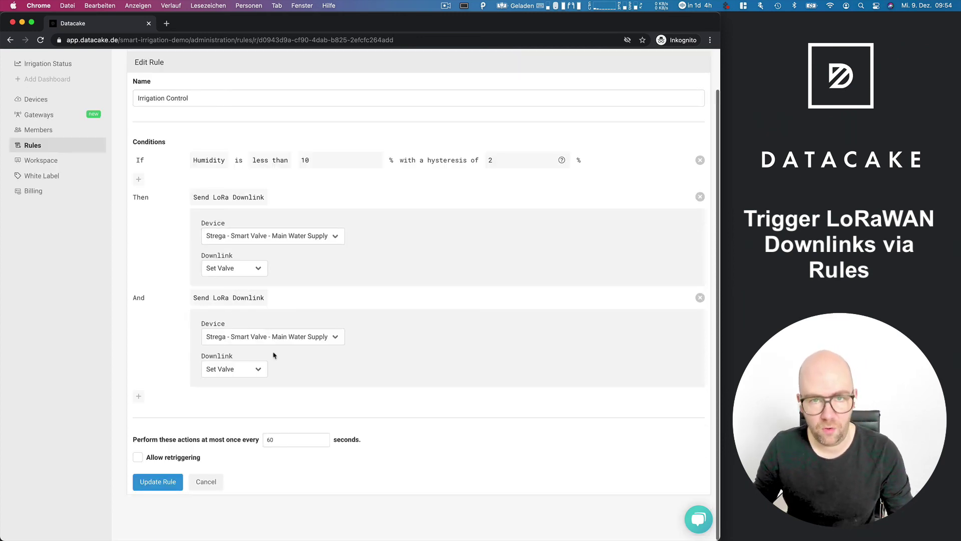
left_click(236, 301)
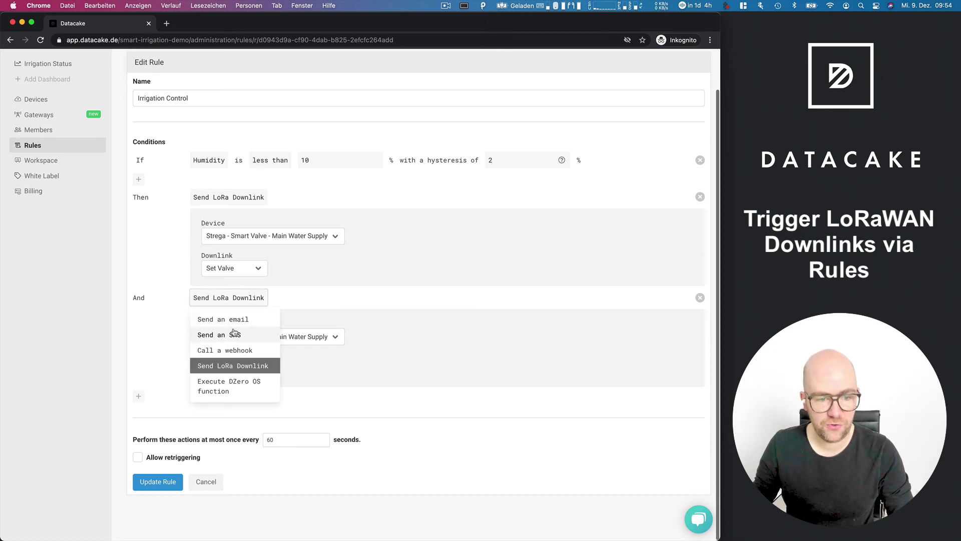
left_click(214, 319)
scroll(213, 343, "down", 2)
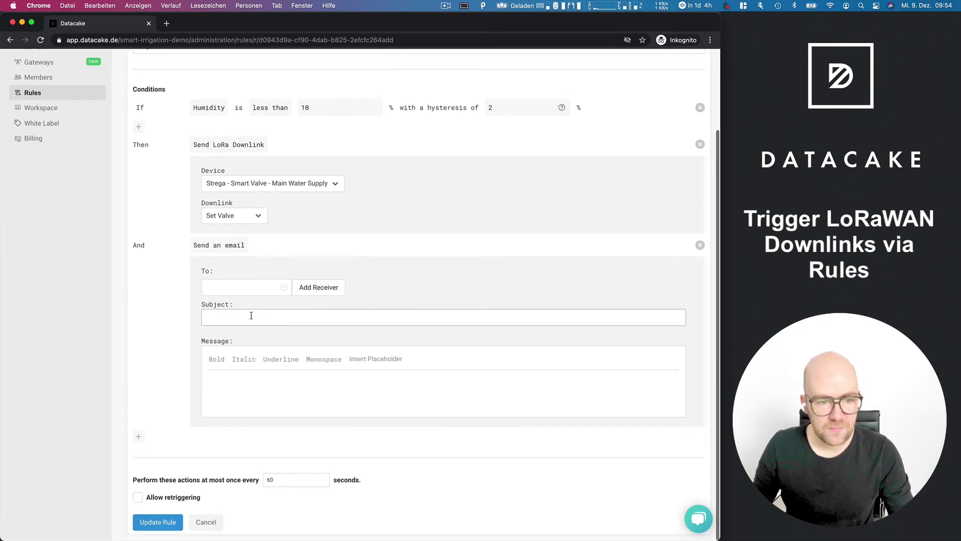
left_click(229, 247)
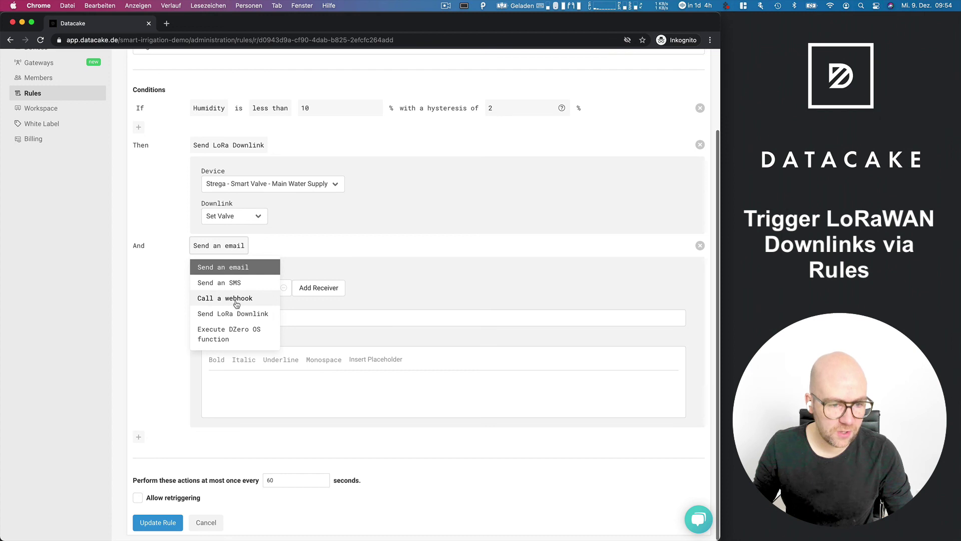
left_click(234, 300)
scroll(269, 358, "down", 1)
scroll(333, 393, "down", 2)
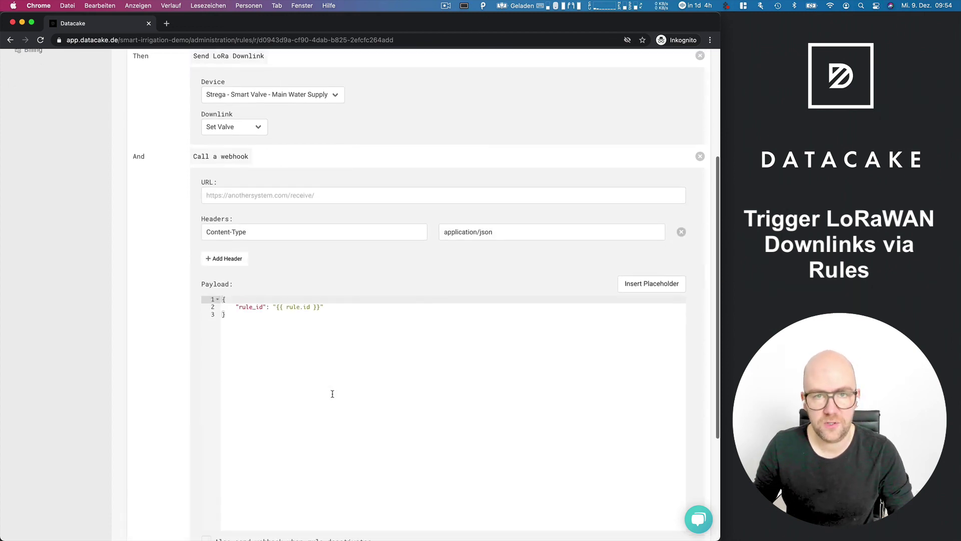
scroll(324, 391, "down", 1)
scroll(324, 391, "down", 3)
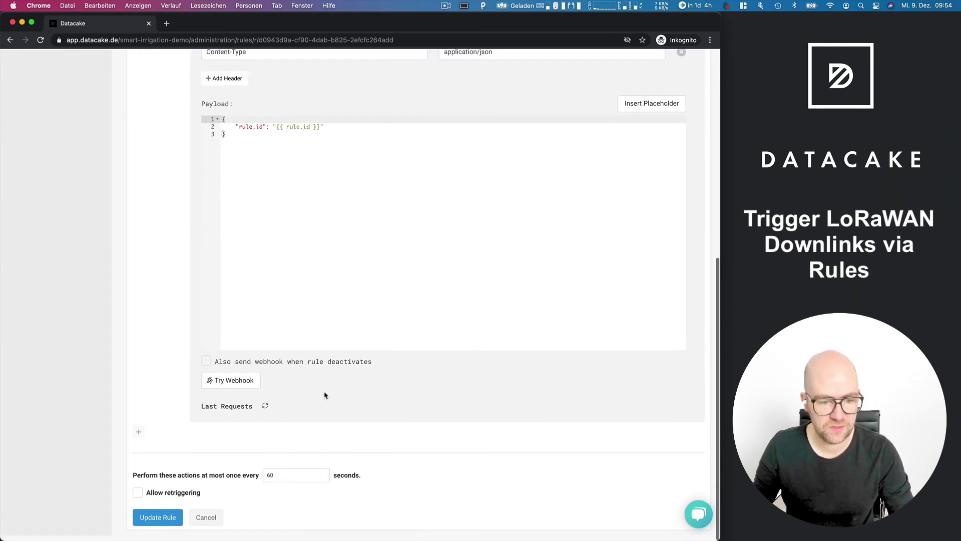
scroll(324, 393, "up", 5)
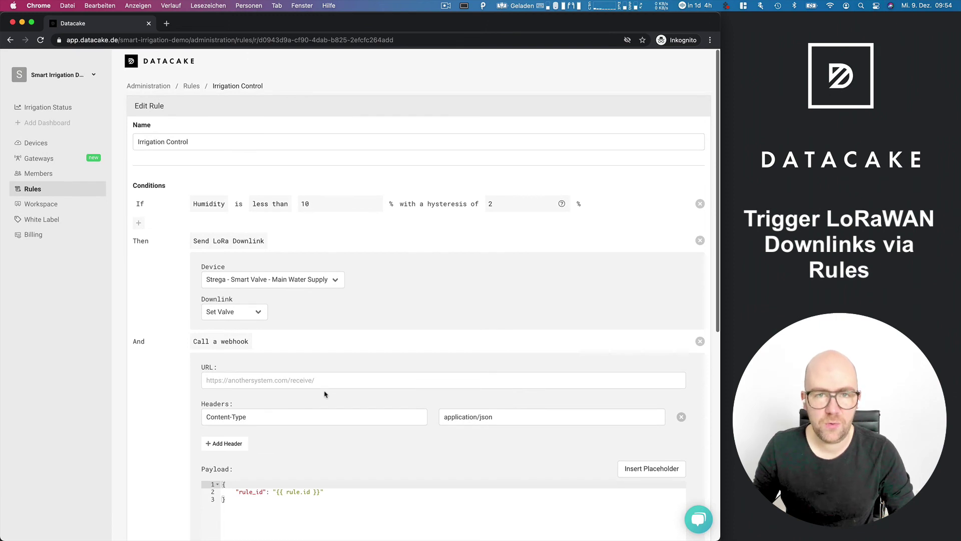
left_click(47, 107)
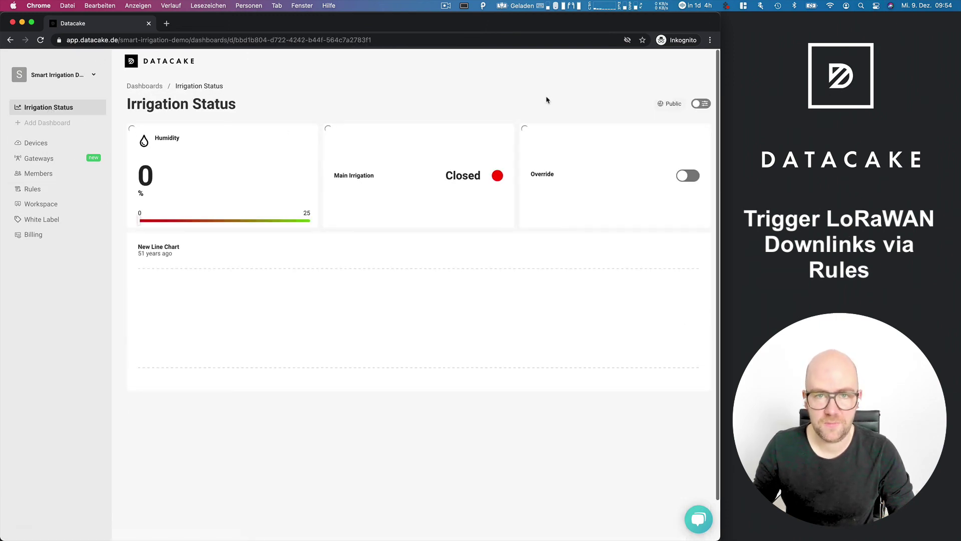